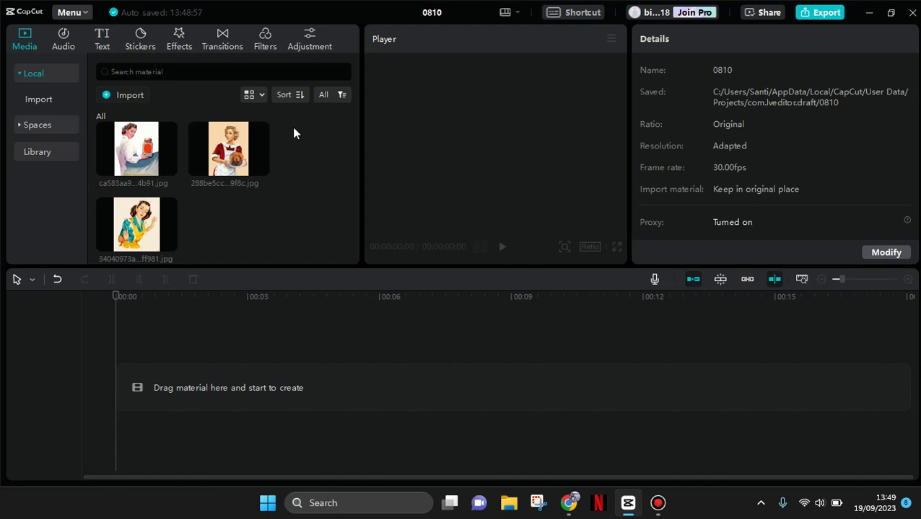
- Place the three selected photos in sequence on the timeline and trim them to 00:00:04:06 total
{"action": "left_click_drag", "start_coordinate": [259, 229], "coordinate": [128, 153]}
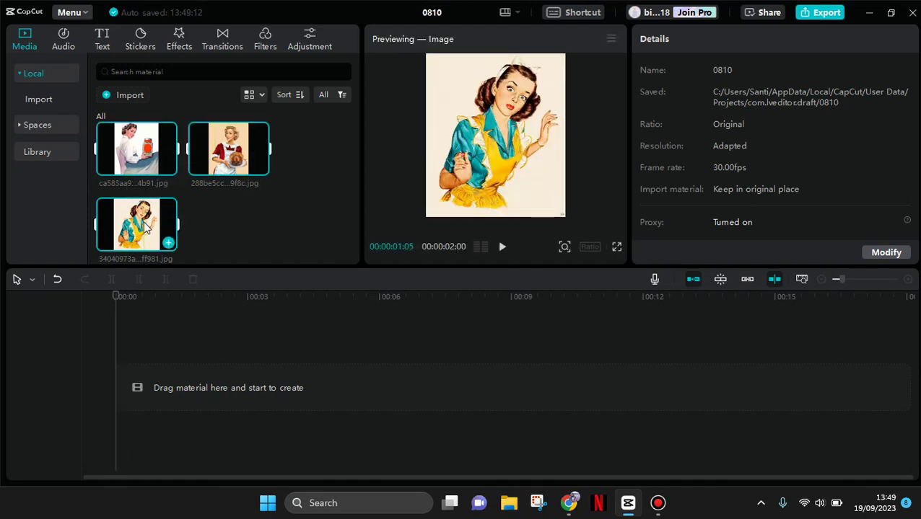
{"action": "left_click_drag", "start_coordinate": [144, 227], "coordinate": [202, 382]}
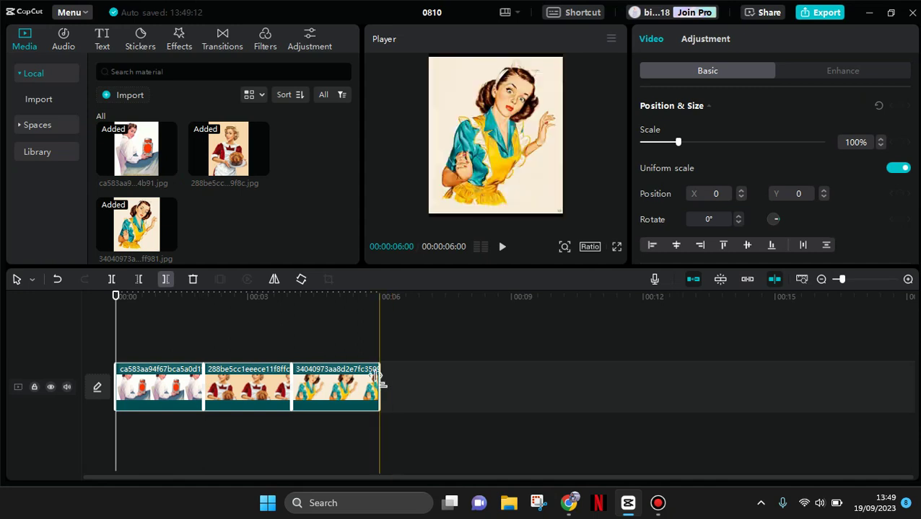
{"action": "left_click_drag", "start_coordinate": [378, 383], "coordinate": [349, 382]}
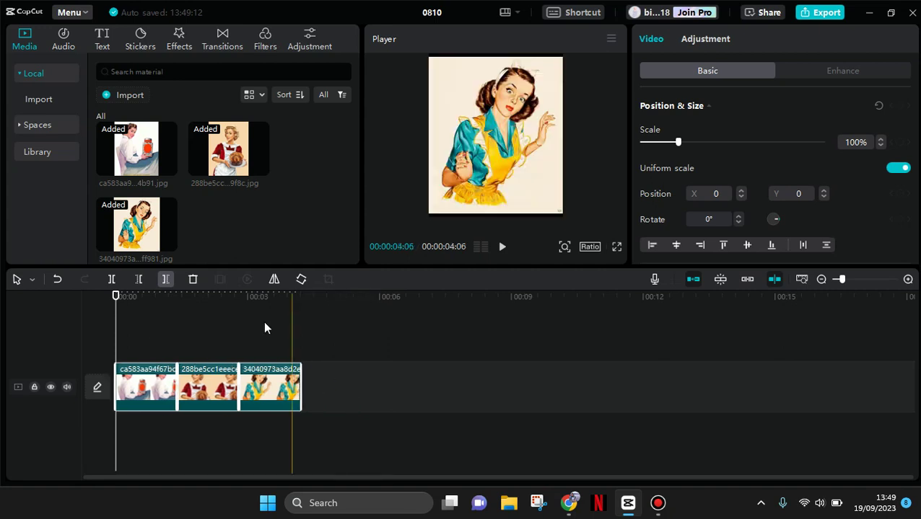
- Zoom in on the timeline, switch the canvas ratio to 9:16, and select the first photo clip
{"action": "left_click", "coordinate": [845, 282]}
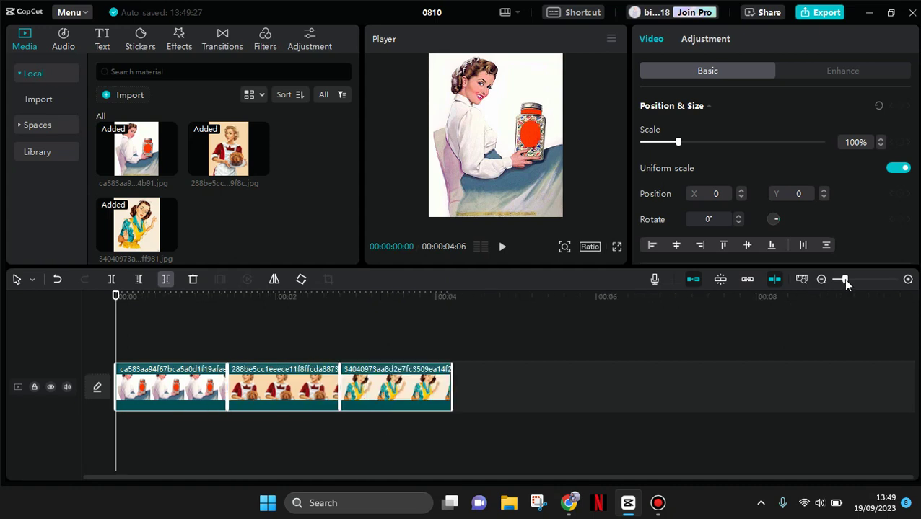
{"action": "left_click", "coordinate": [590, 247]}
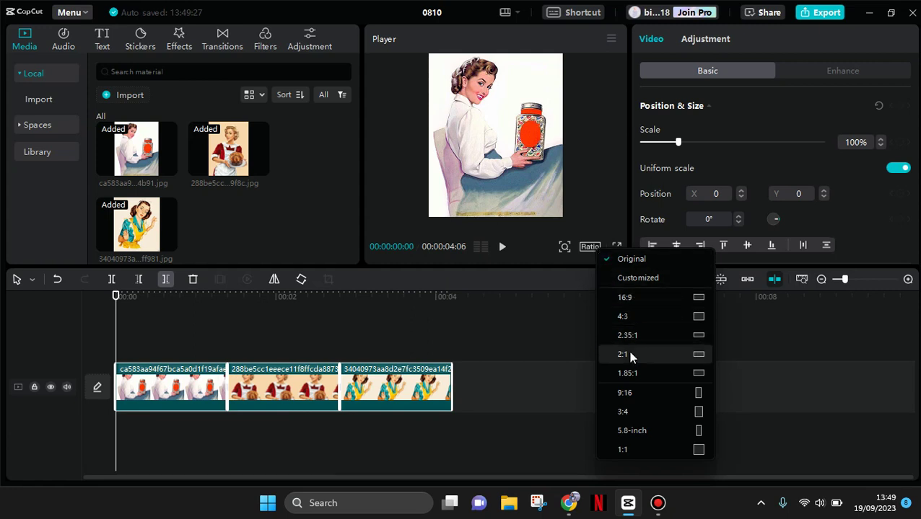
{"action": "left_click", "coordinate": [625, 394]}
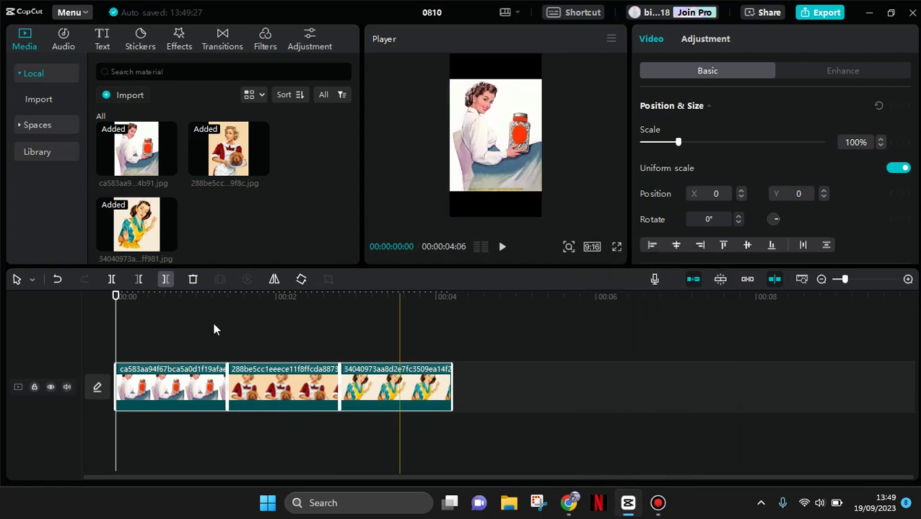
{"action": "left_click", "coordinate": [217, 369]}
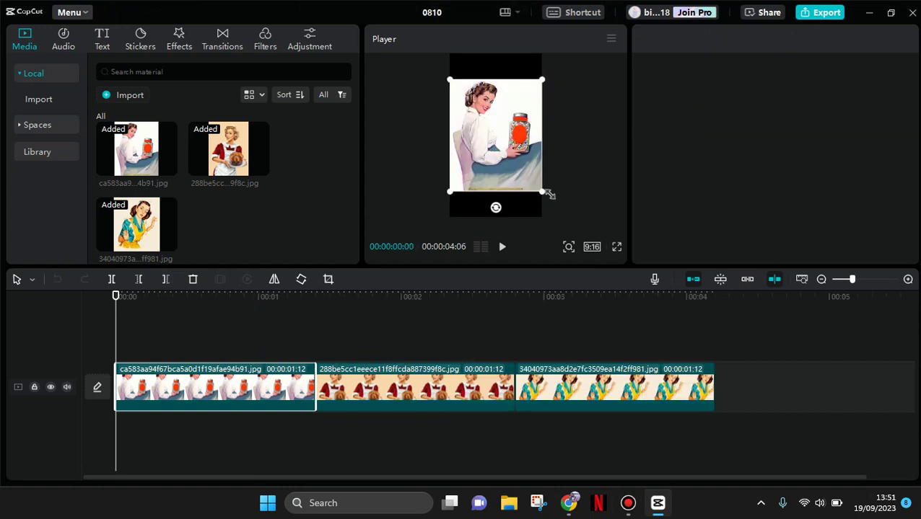
- Scale the three photos to about 146%, 145% and 153% so each fills the vertical frame
{"action": "left_click_drag", "start_coordinate": [549, 197], "coordinate": [579, 222]}
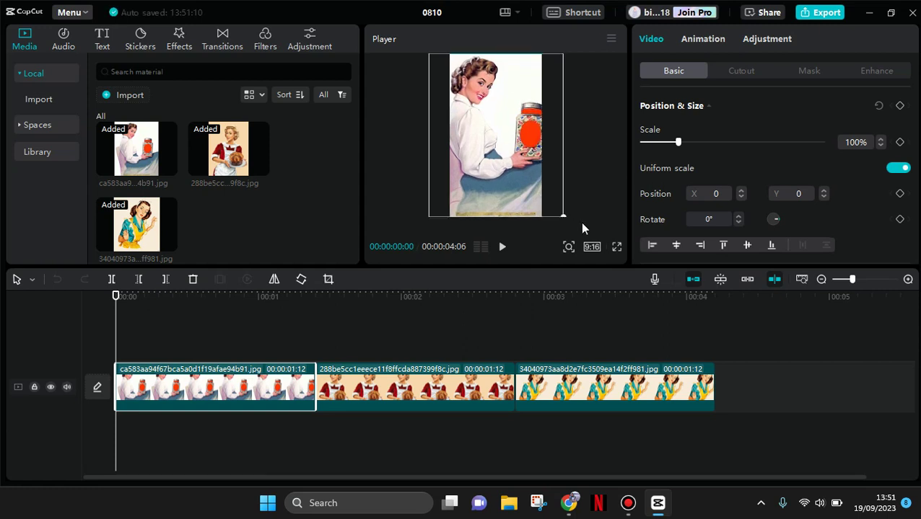
{"action": "left_click", "coordinate": [376, 317]}
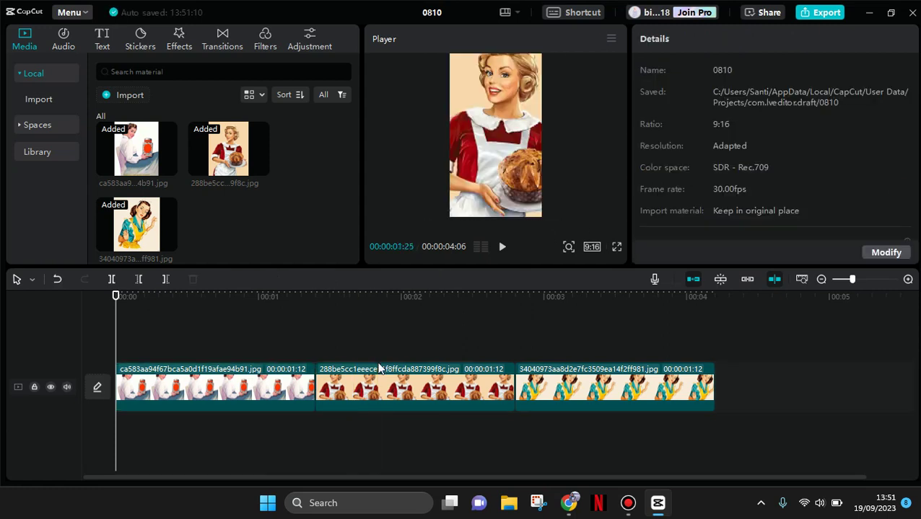
{"action": "left_click", "coordinate": [412, 388]}
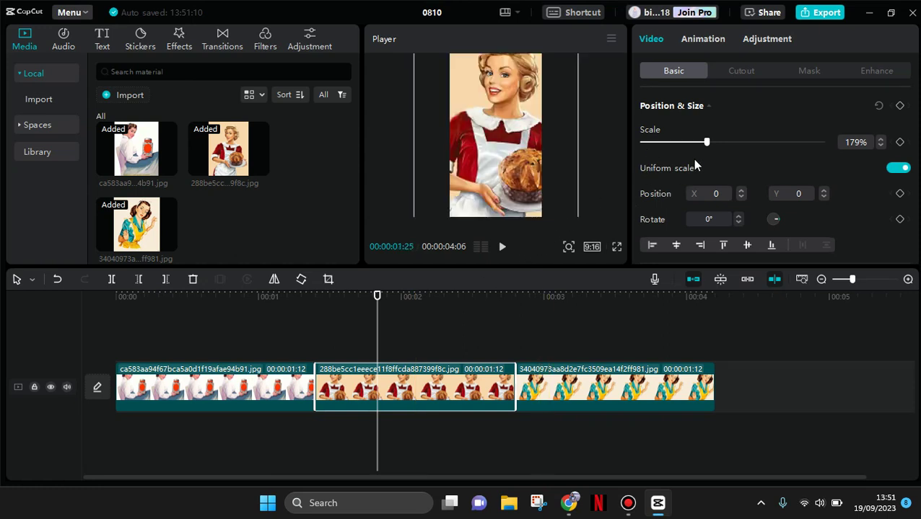
{"action": "left_click_drag", "start_coordinate": [700, 142], "coordinate": [695, 142]}
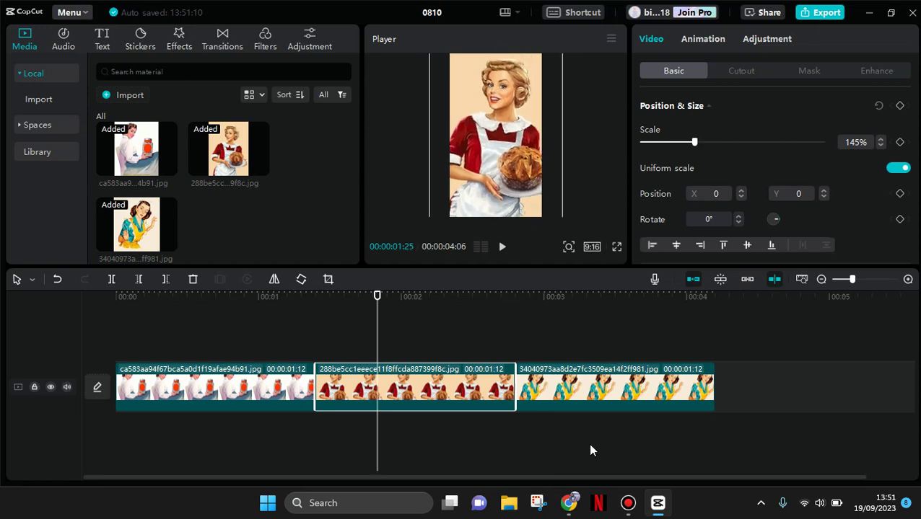
{"action": "left_click", "coordinate": [593, 408]}
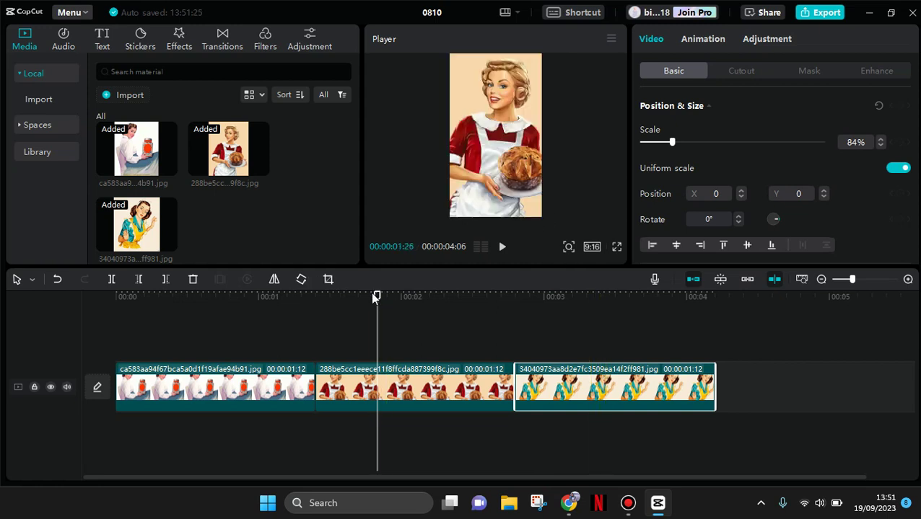
{"action": "left_click_drag", "start_coordinate": [376, 298], "coordinate": [568, 298]}
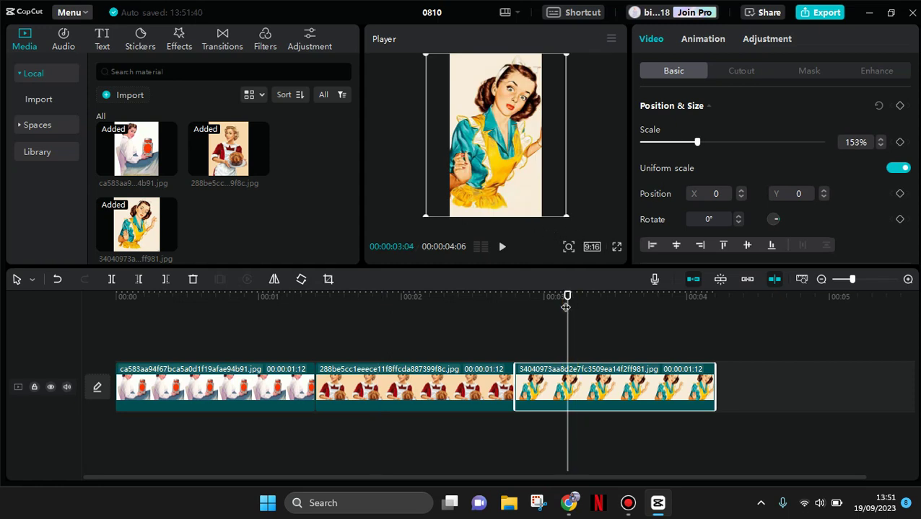
{"action": "left_click", "coordinate": [170, 297]}
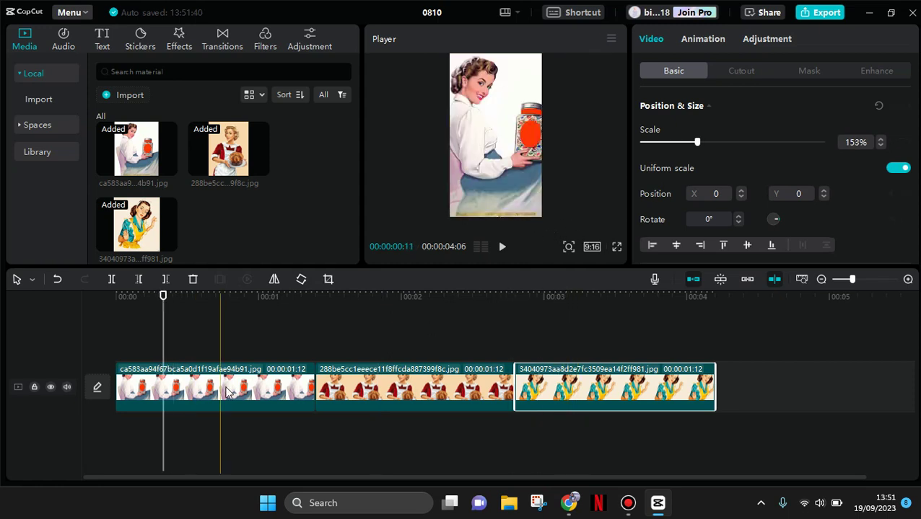
{"action": "left_click", "coordinate": [164, 382]}
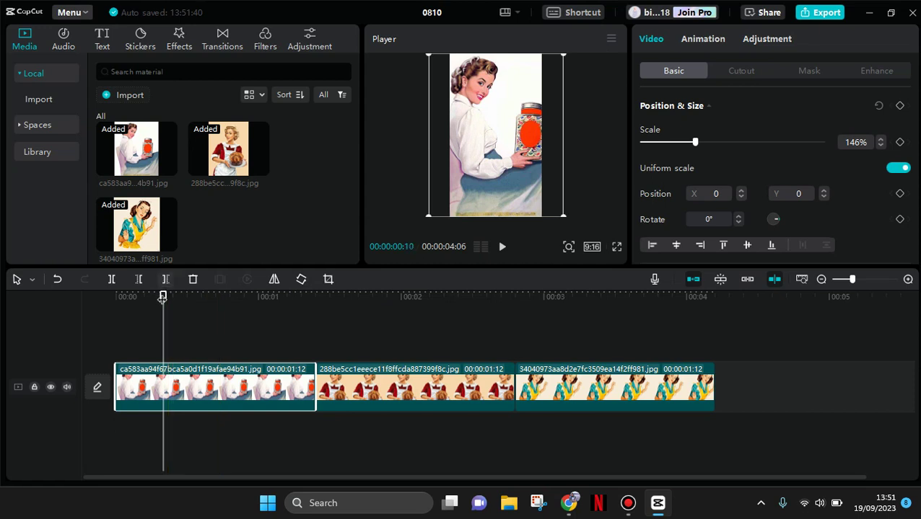
{"action": "key", "text": "Home"}
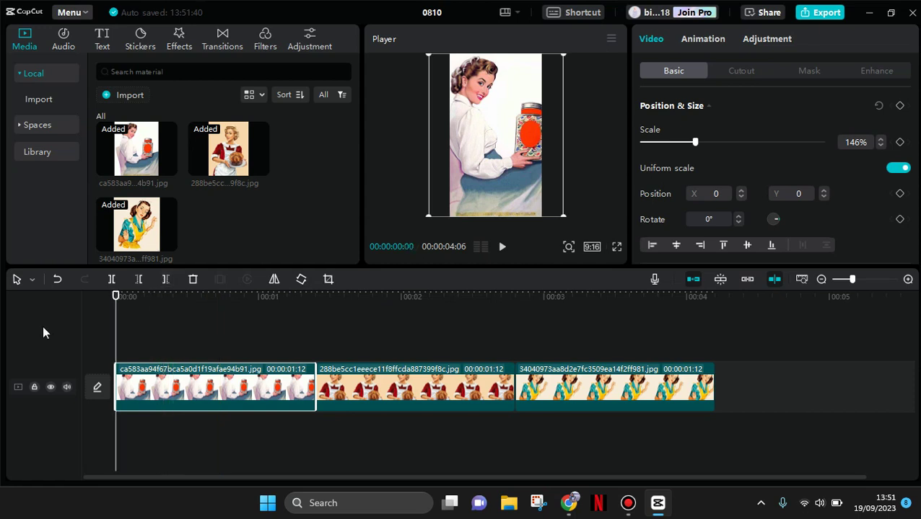
- Add a starting Position & Size keyframe with the first photo shifted right to X 326
{"action": "left_click", "coordinate": [899, 107]}
{"action": "left_click_drag", "start_coordinate": [511, 169], "coordinate": [522, 172]}
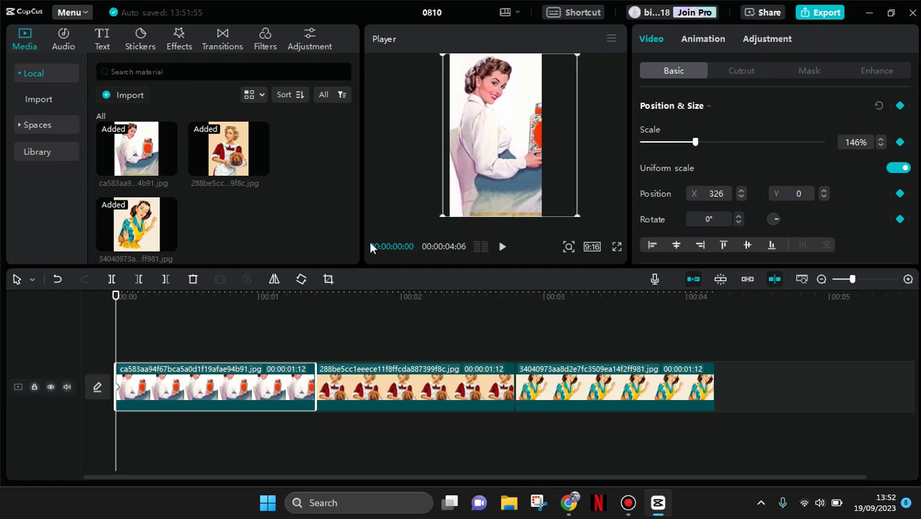
{"action": "left_click", "coordinate": [132, 398]}
{"action": "key", "text": "Right"}
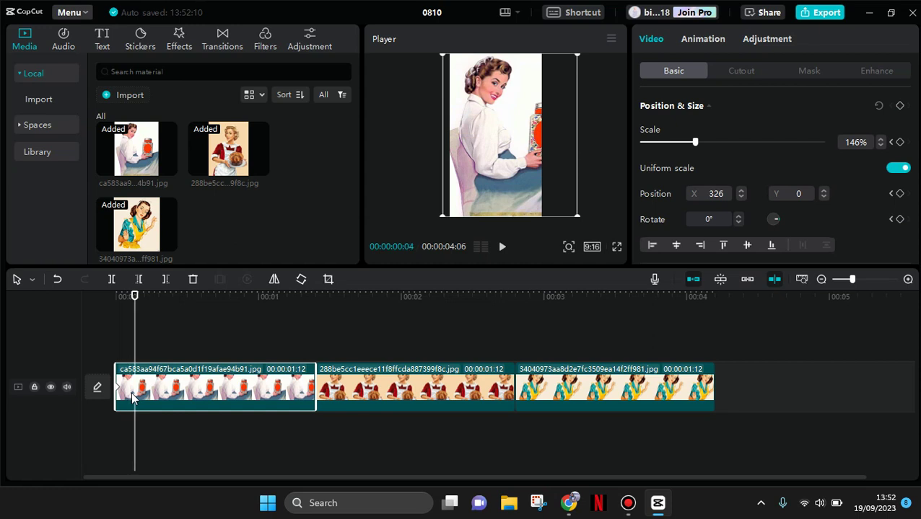
{"action": "key", "text": "Left"}
{"action": "key", "text": "Left"}
{"action": "key", "text": "Left"}
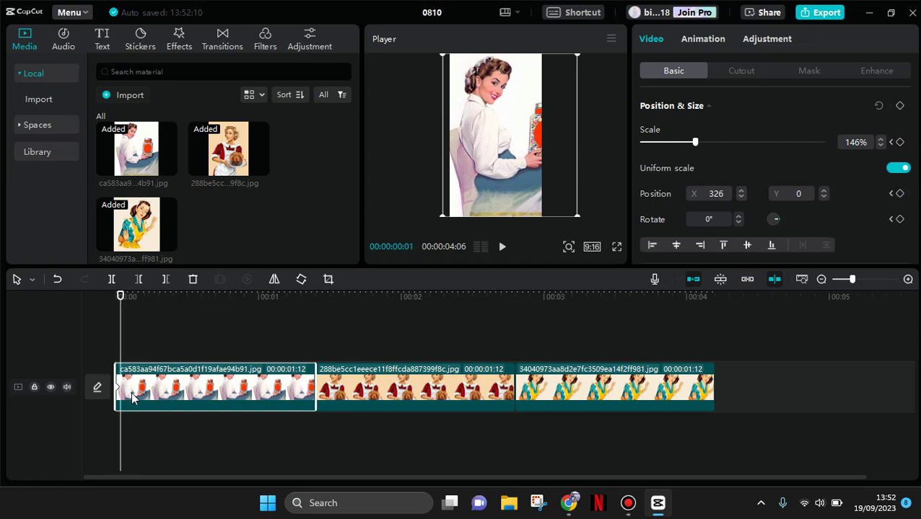
{"action": "key", "text": "Right"}
{"action": "key", "text": "Right"}
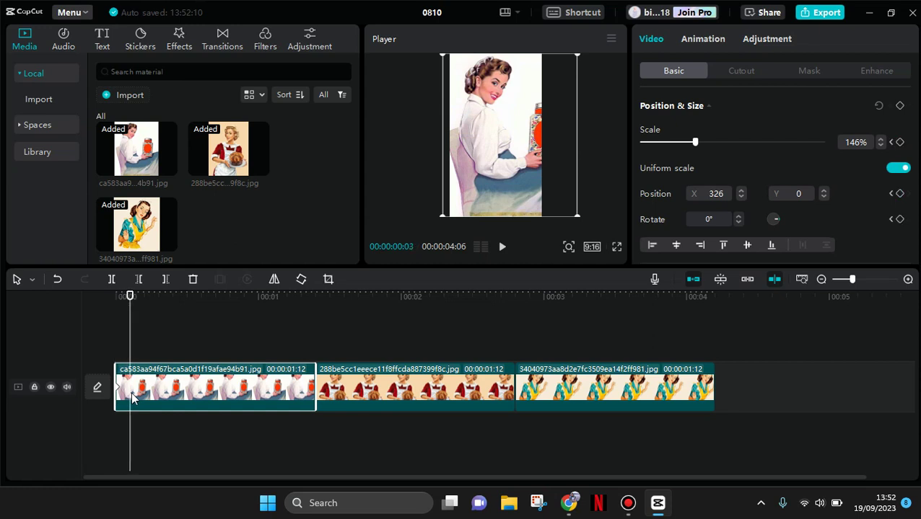
{"action": "key", "text": "Right"}
{"action": "key", "text": "Right"}
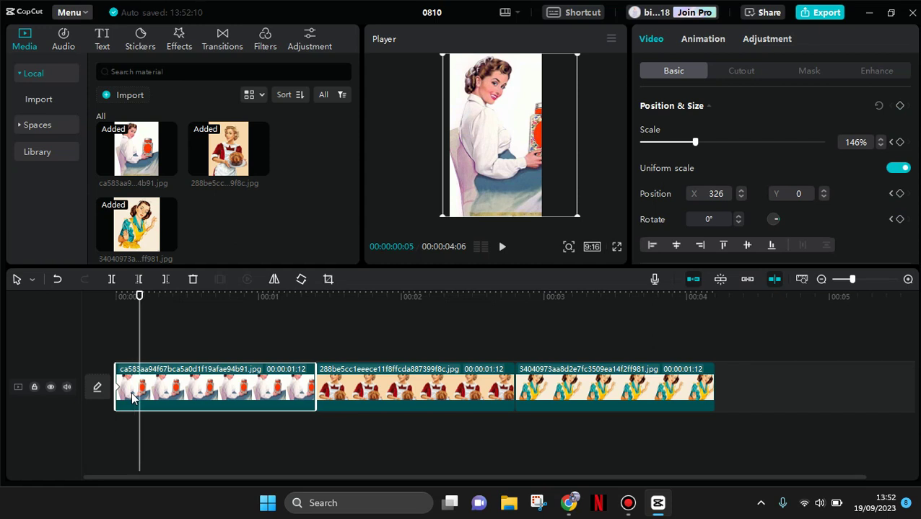
- Add a second keyframe with the first photo slid back toward centre
{"action": "left_click", "coordinate": [898, 106]}
{"action": "left_click_drag", "start_coordinate": [519, 175], "coordinate": [506, 175]}
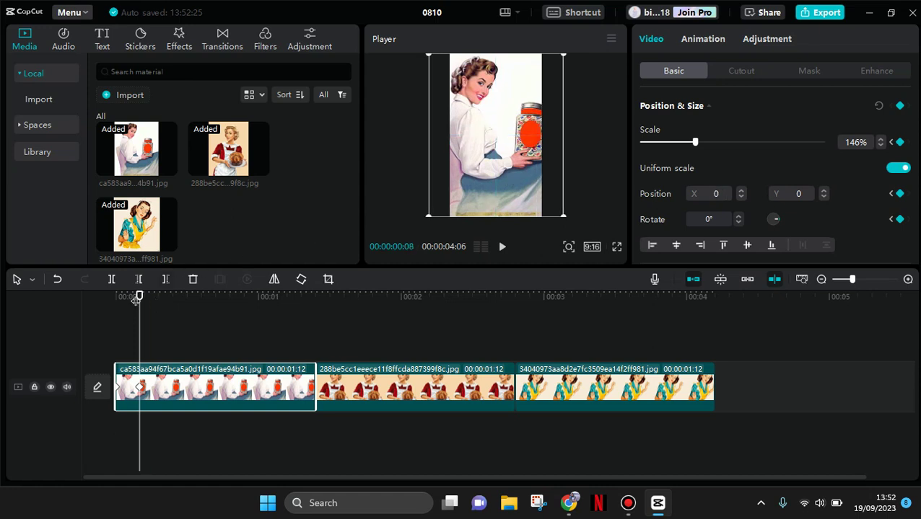
{"action": "key", "text": "Right"}
{"action": "key", "text": "Right"}
{"action": "key", "text": "Right"}
{"action": "key", "text": "Right"}
{"action": "key", "text": "Right"}
{"action": "key", "text": "Right"}
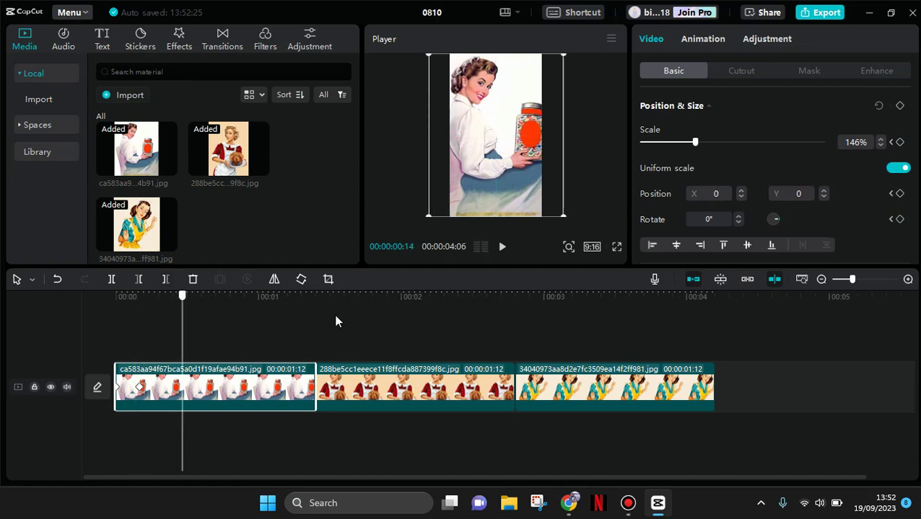
- Keyframe the first photo at 00:00:01:12, shifted sideways to X −294
{"action": "left_click", "coordinate": [335, 321]}
{"action": "left_click", "coordinate": [310, 320]}
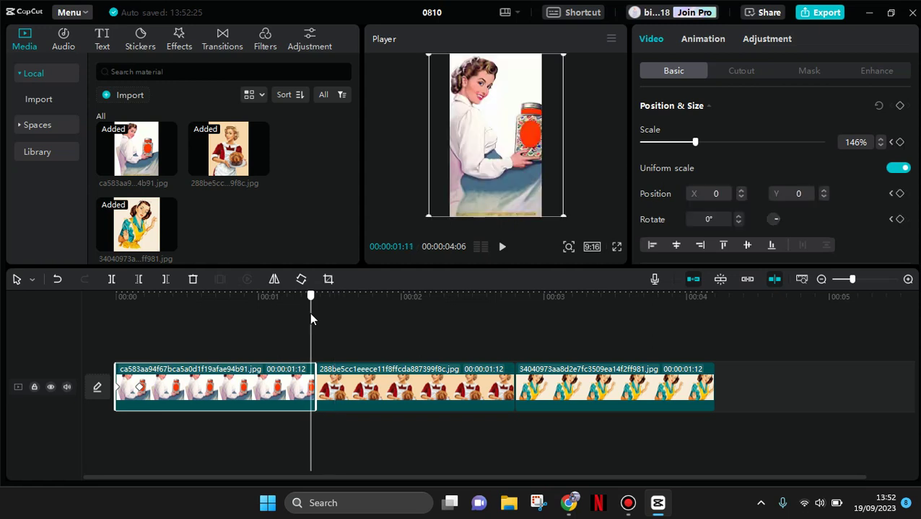
{"action": "left_click", "coordinate": [314, 322]}
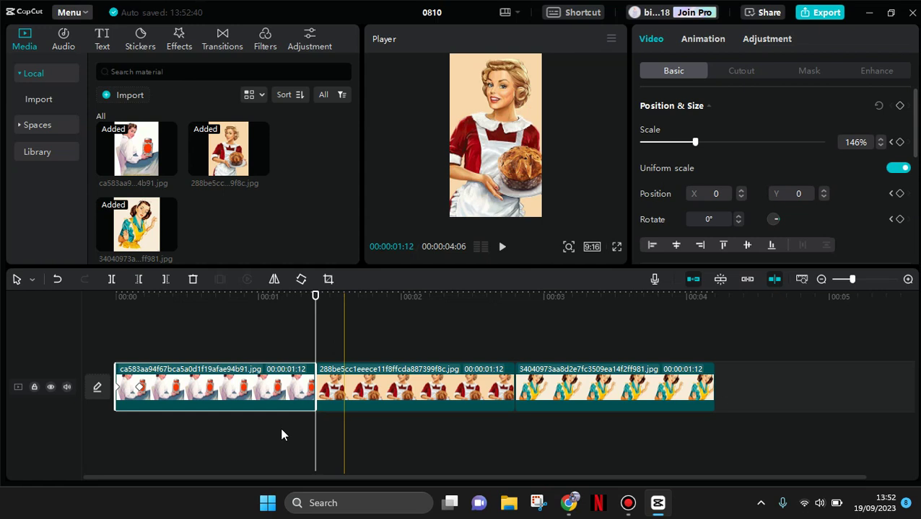
{"action": "left_click", "coordinate": [899, 105]}
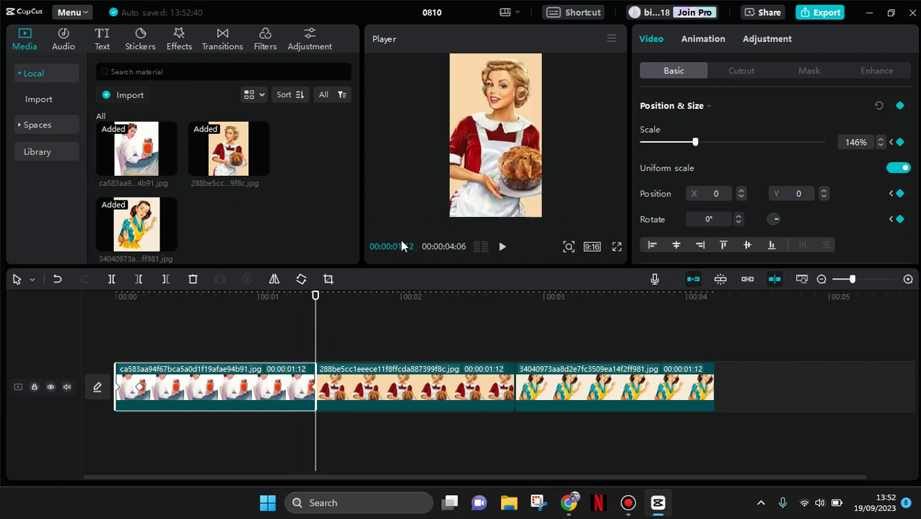
{"action": "left_click", "coordinate": [900, 106]}
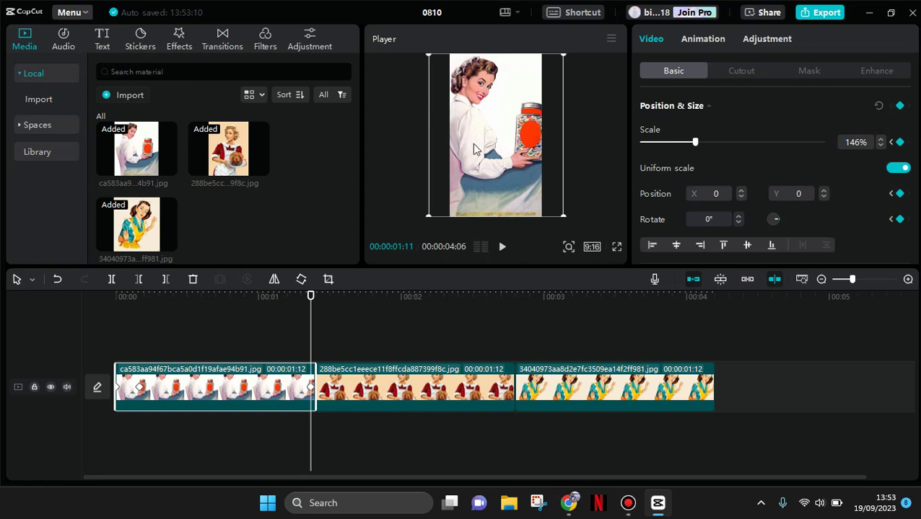
{"action": "mouse_move", "coordinate": [474, 148]}
{"action": "left_mouse_down"}
{"action": "mouse_move", "coordinate": [457, 143]}
{"action": "mouse_move", "coordinate": [474, 151]}
{"action": "left_mouse_up"}
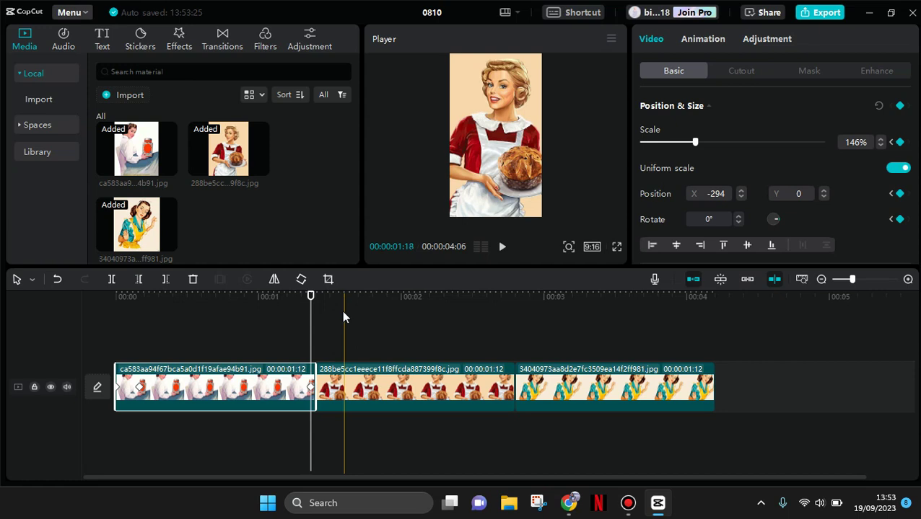
{"action": "left_click", "coordinate": [325, 386]}
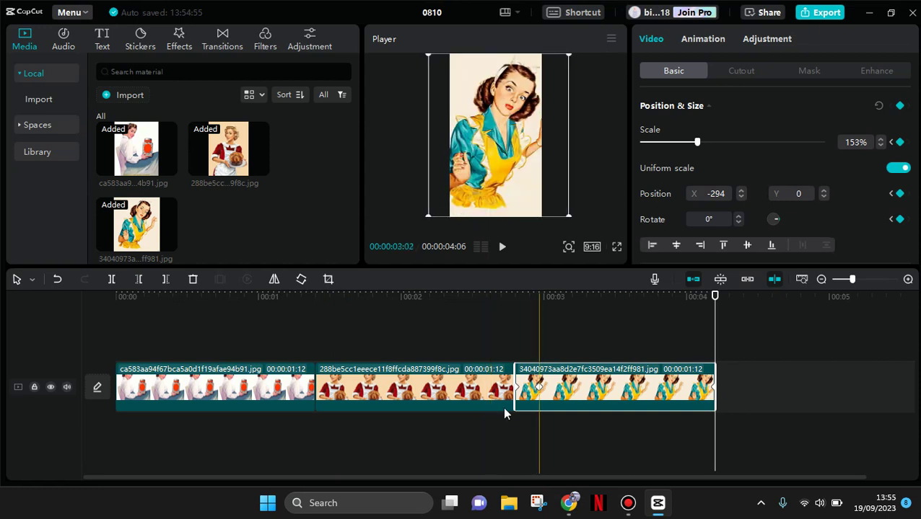
- Return to the video start and import the dotted texture JPG into Media
{"action": "left_click", "coordinate": [338, 399]}
{"action": "left_click", "coordinate": [253, 401]}
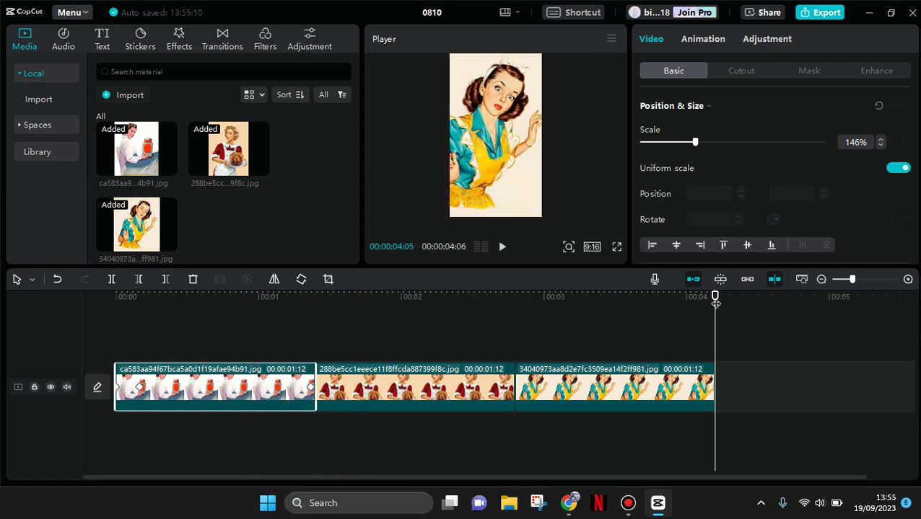
{"action": "left_click_drag", "start_coordinate": [715, 303], "coordinate": [84, 359]}
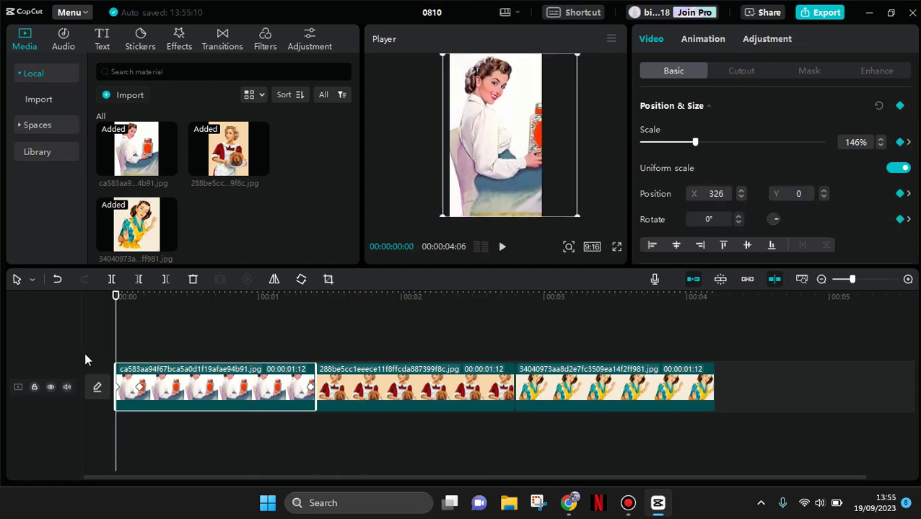
{"action": "left_click", "coordinate": [122, 97]}
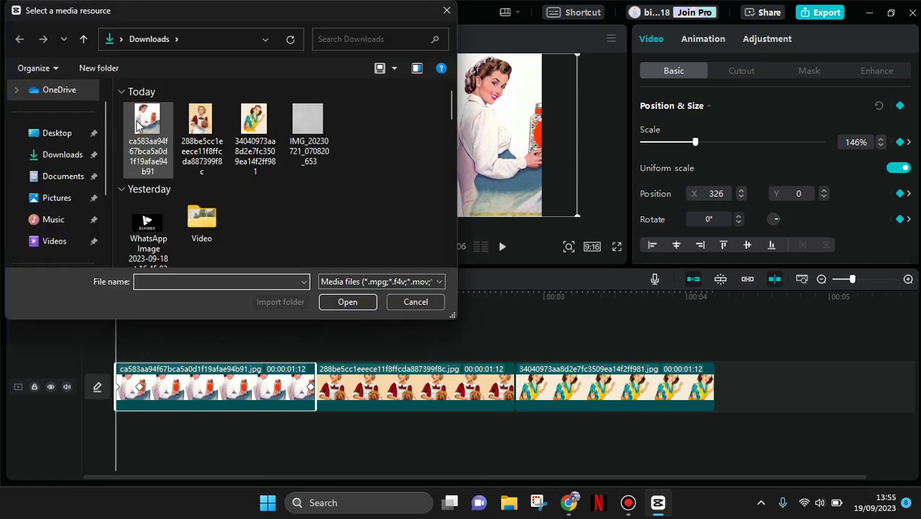
{"action": "left_click", "coordinate": [300, 130]}
{"action": "double_click", "coordinate": [301, 130]}
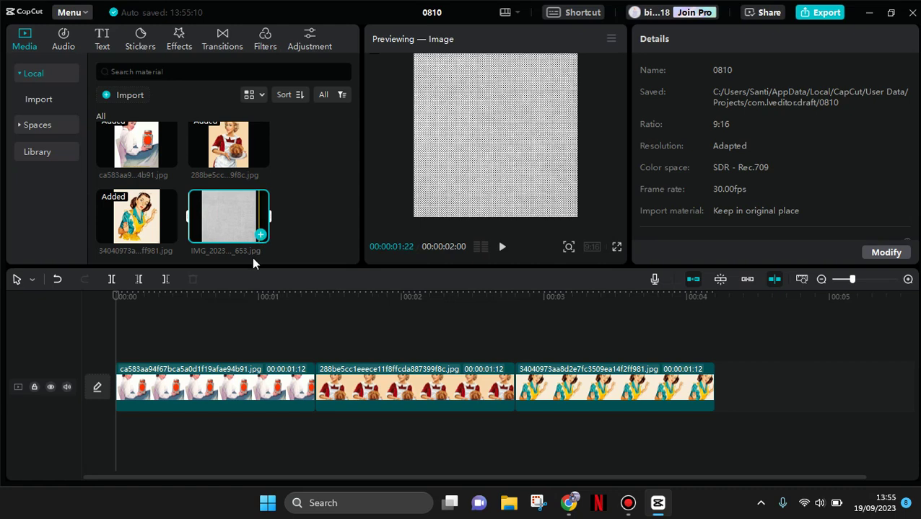
- Put the texture on an overlay track above the photos, stretched to 00:00:04:05
{"action": "left_click_drag", "start_coordinate": [252, 257], "coordinate": [325, 382]}
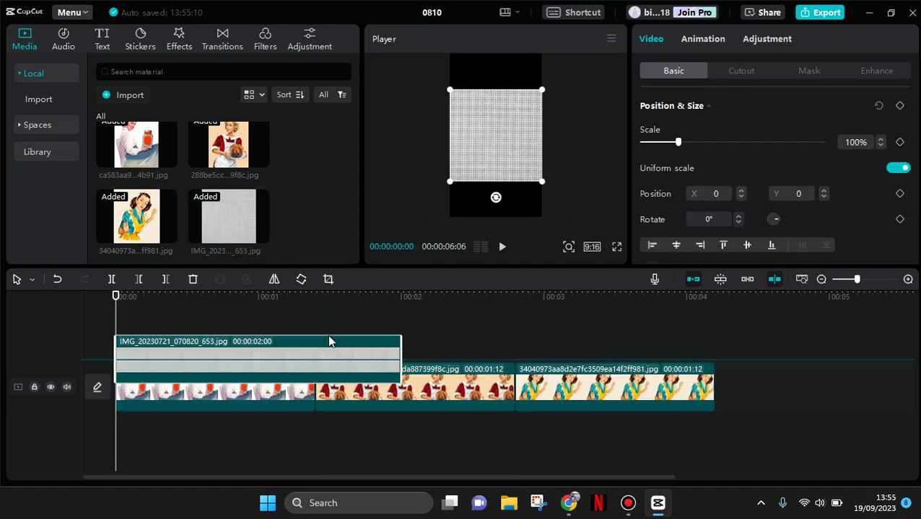
{"action": "left_click_drag", "start_coordinate": [329, 341], "coordinate": [329, 341]}
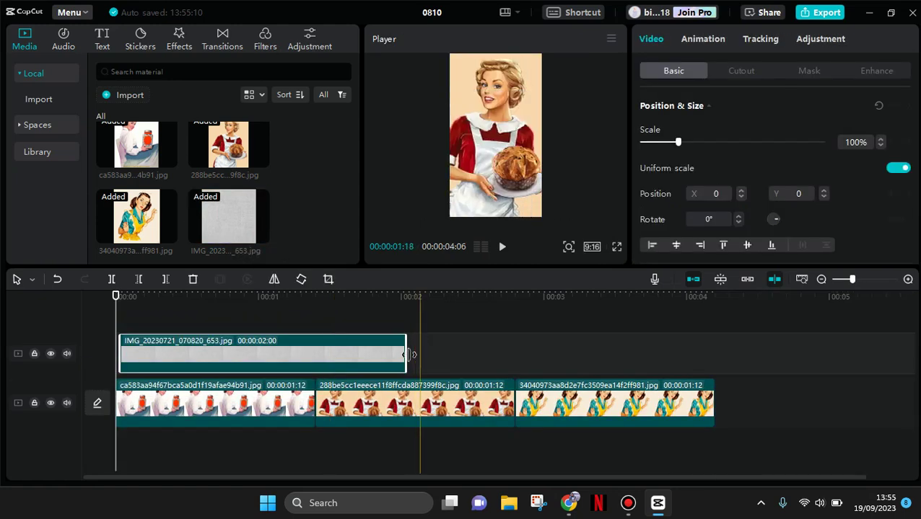
{"action": "left_click_drag", "start_coordinate": [410, 354], "coordinate": [715, 357]}
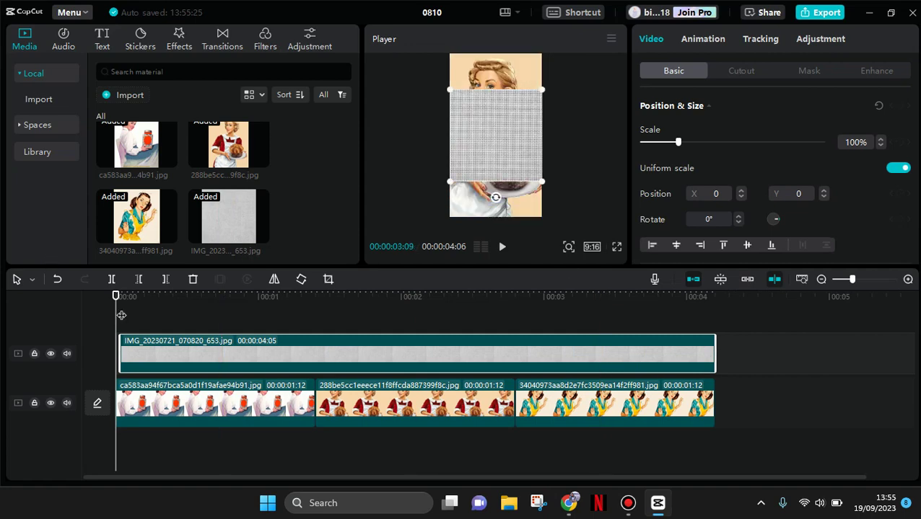
- Enlarge the texture overlay to 179% and blend it with Color burn at 10% opacity
{"action": "left_click", "coordinate": [183, 301]}
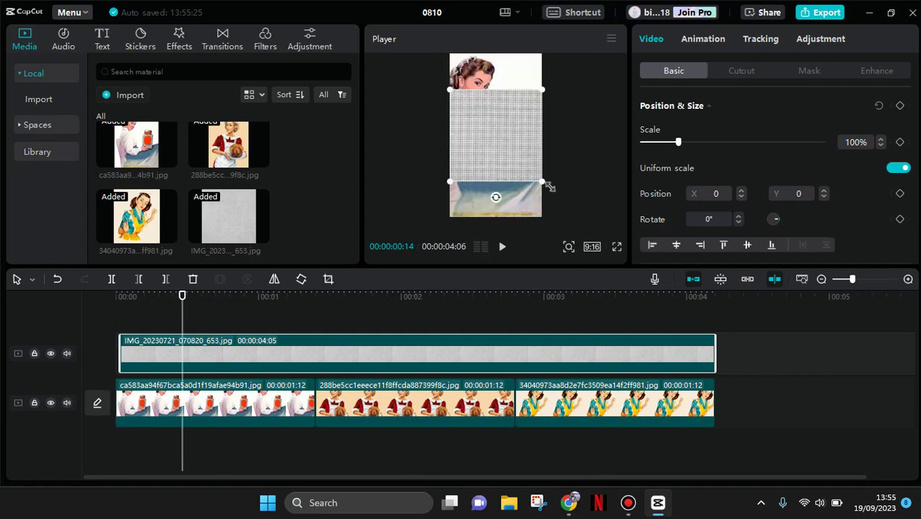
{"action": "left_click_drag", "start_coordinate": [586, 224], "coordinate": [601, 235]}
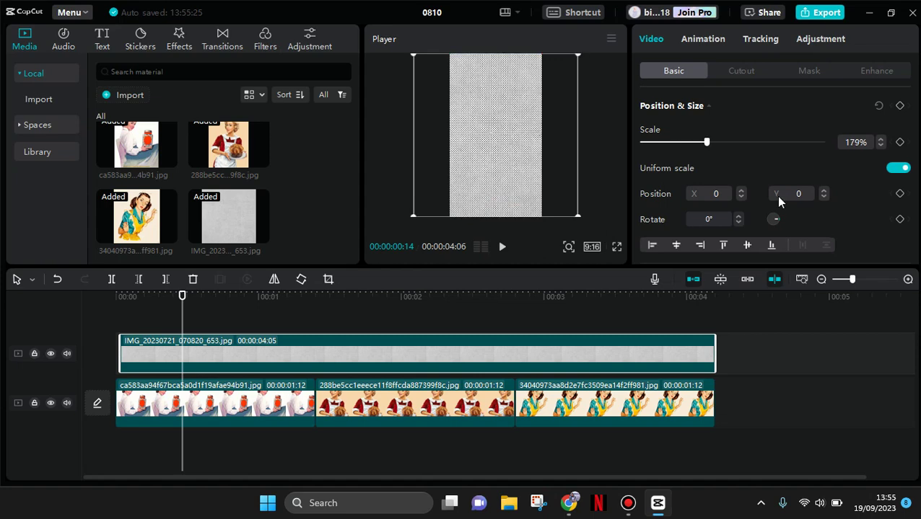
{"action": "scroll", "coordinate": [915, 122], "scroll_direction": "down", "scroll_amount": 3}
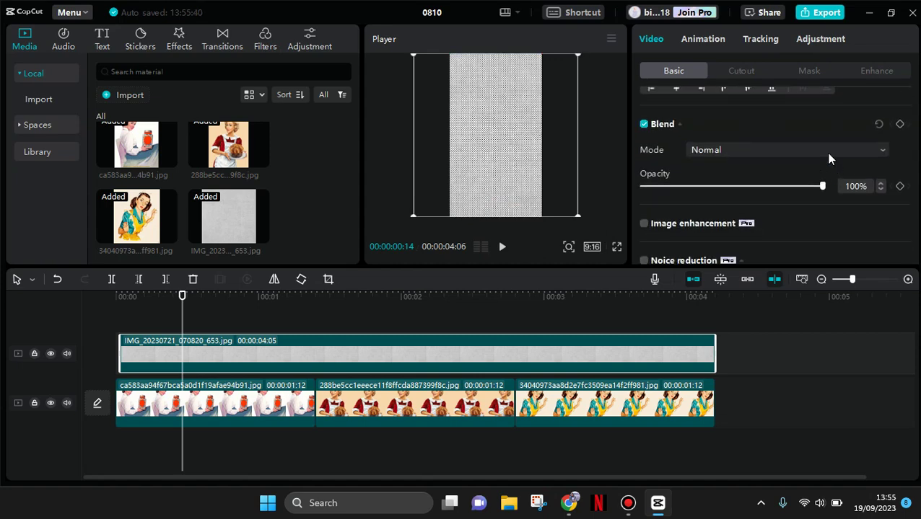
{"action": "left_click", "coordinate": [828, 153]}
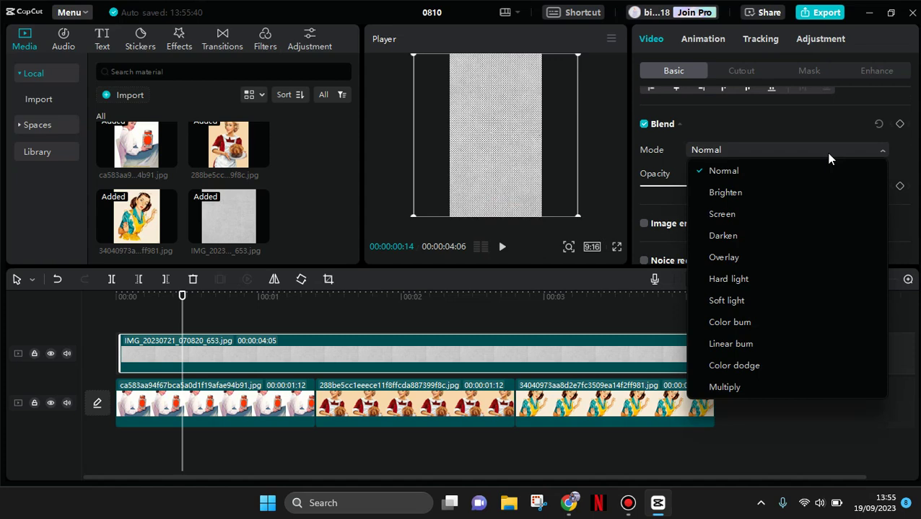
{"action": "left_click", "coordinate": [745, 324]}
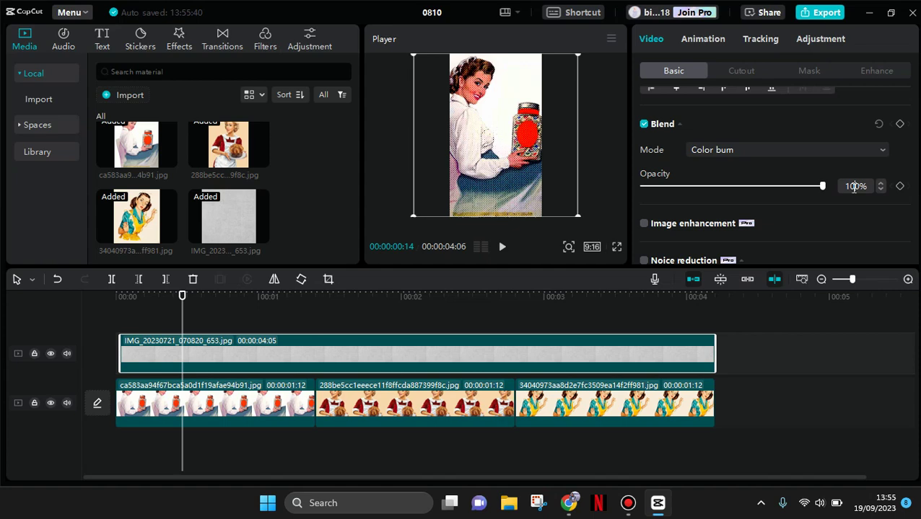
{"action": "left_click", "coordinate": [853, 187]}
{"action": "key", "text": "BackSpace"}
{"action": "key", "text": "Return"}
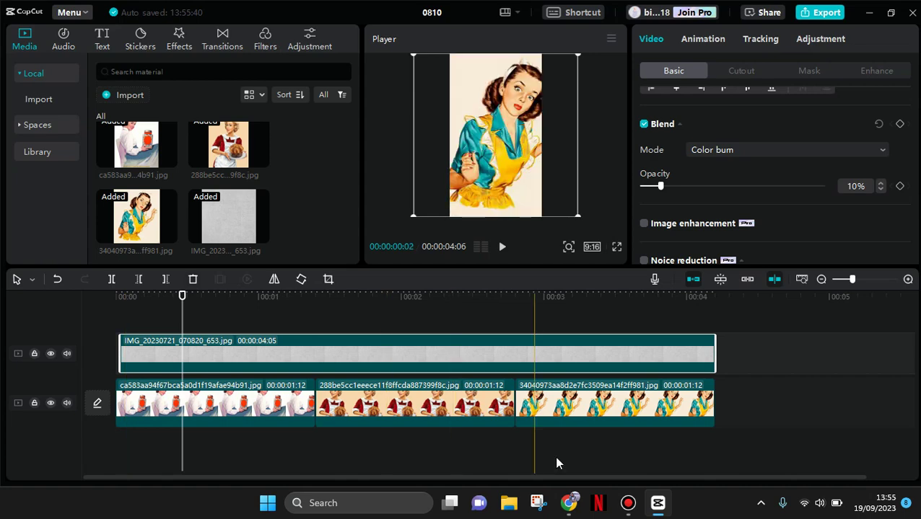
{"action": "left_click_drag", "start_coordinate": [556, 447], "coordinate": [253, 340]}
- Merge the selected overlay and three photos into Compound clip1, 00:00:04:06 long
{"action": "right_click", "coordinate": [253, 339]}
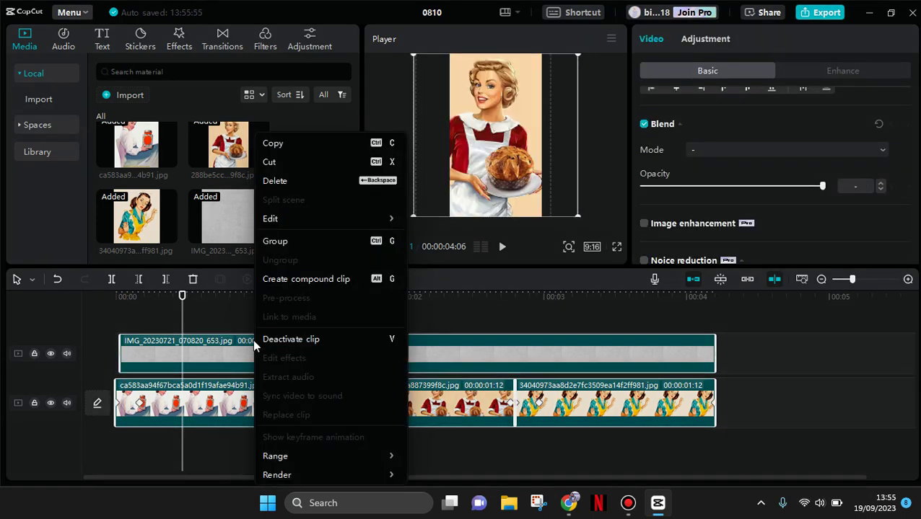
{"action": "left_click", "coordinate": [342, 279]}
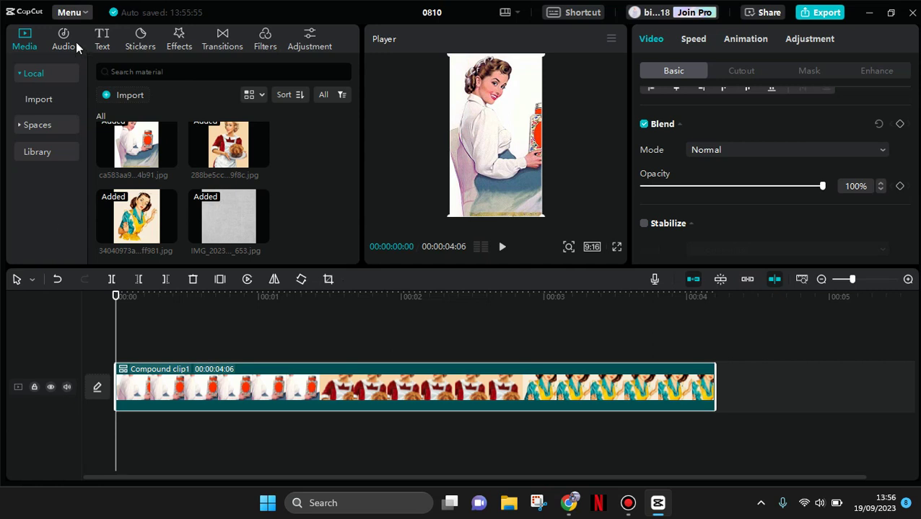
- Add the Lens effect FPS Lag across the whole compound clip with Speed 15
{"action": "left_click", "coordinate": [181, 41]}
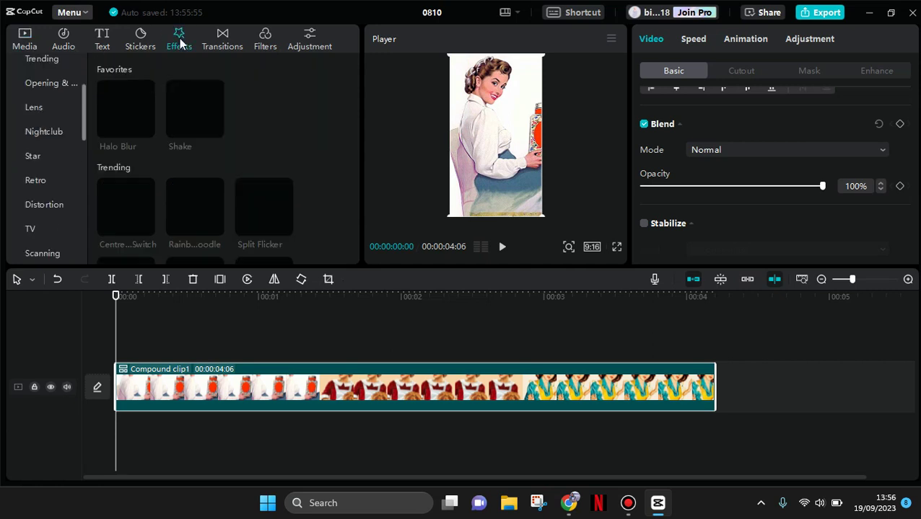
{"action": "left_click", "coordinate": [36, 110]}
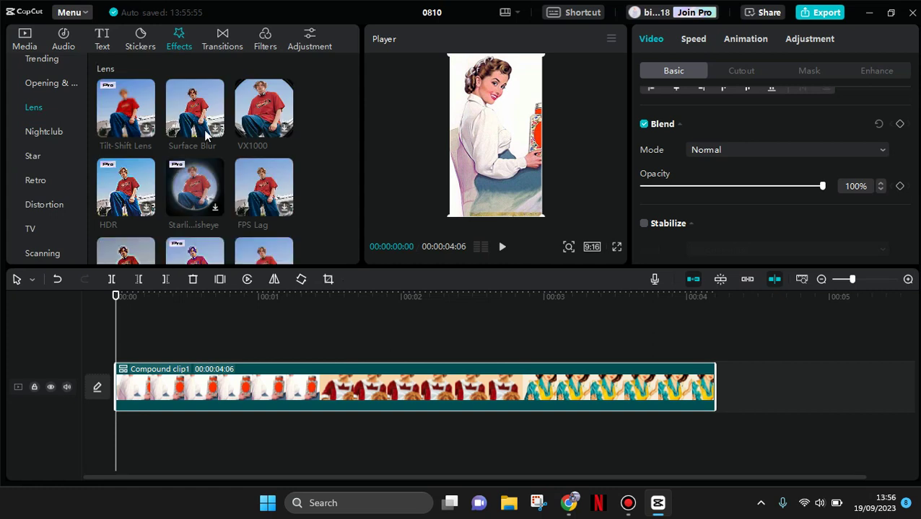
{"action": "left_click", "coordinate": [285, 209]}
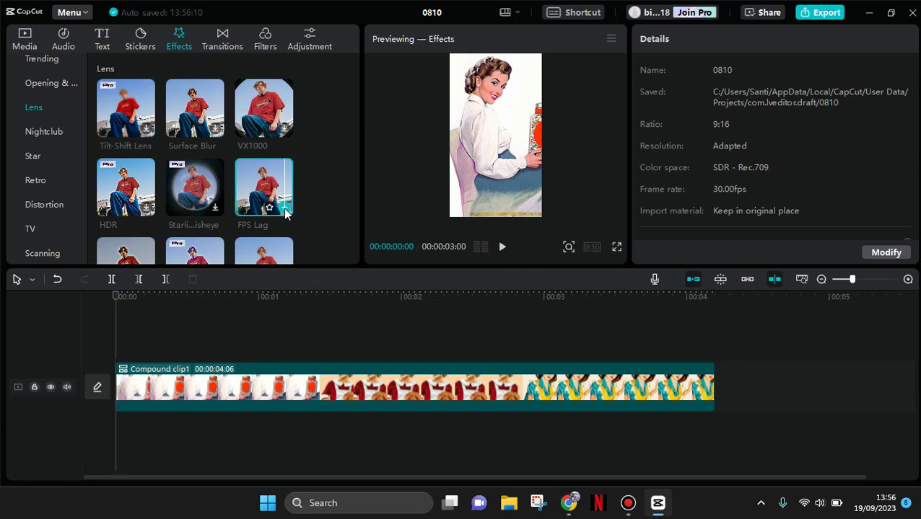
{"action": "left_click", "coordinate": [285, 209]}
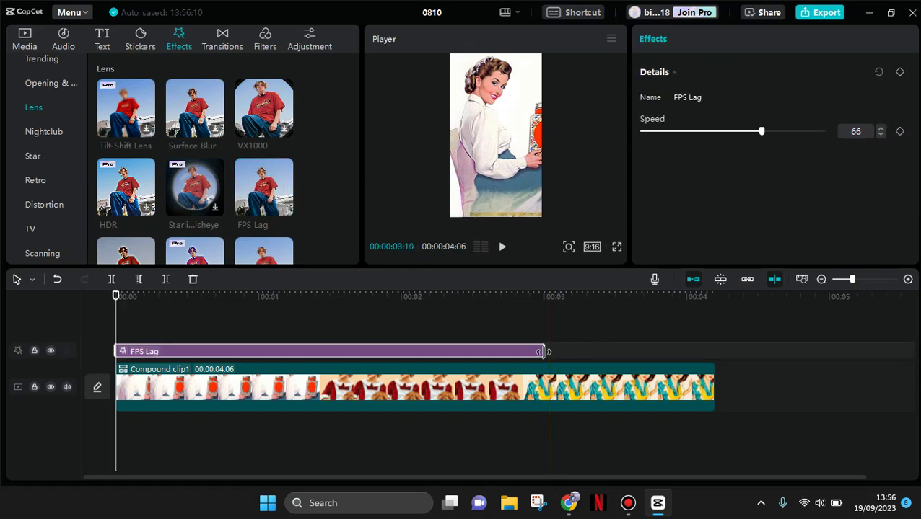
{"action": "left_click_drag", "start_coordinate": [703, 357], "coordinate": [713, 352]}
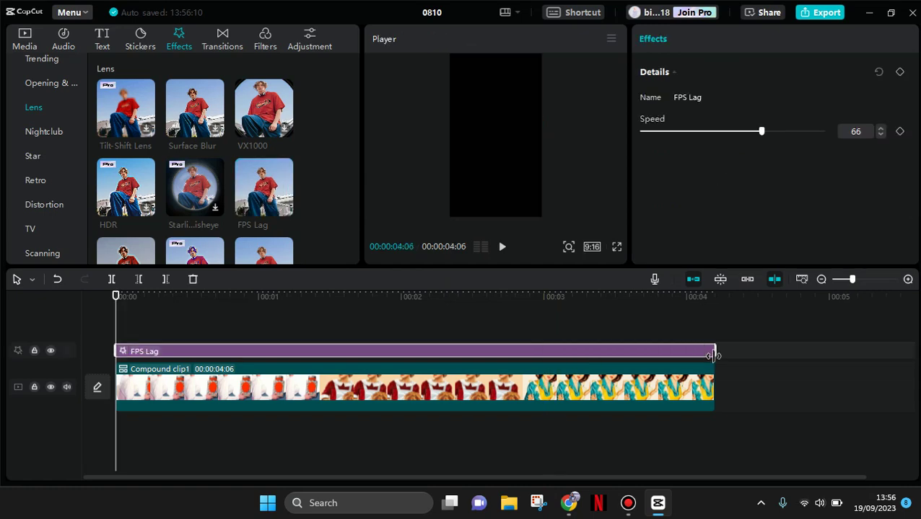
{"action": "double_click", "coordinate": [857, 132]}
{"action": "type", "text": "15"}
{"action": "key", "text": "Return"}
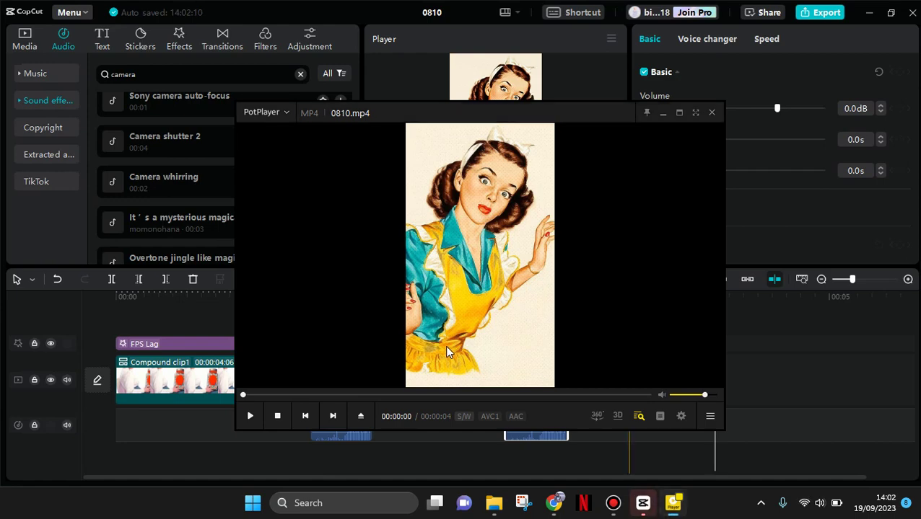
{"action": "left_click", "coordinate": [444, 345]}
{"action": "key", "text": "space"}
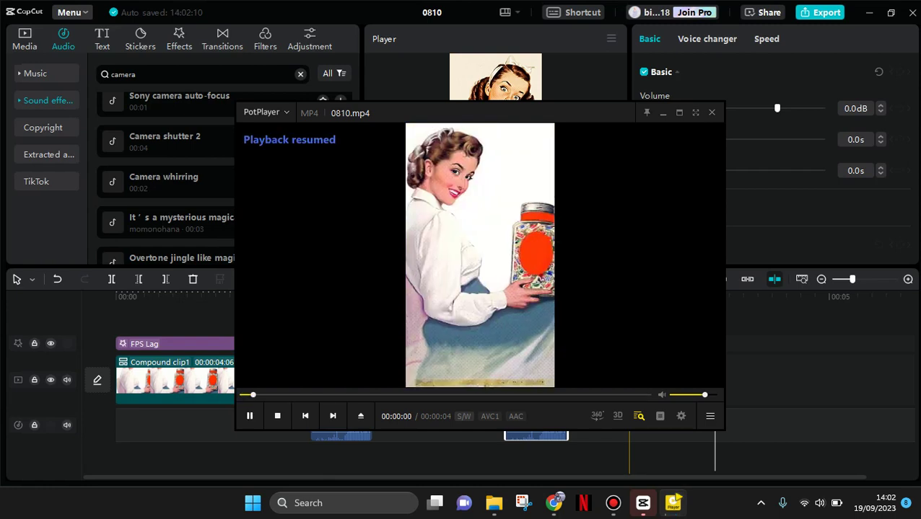